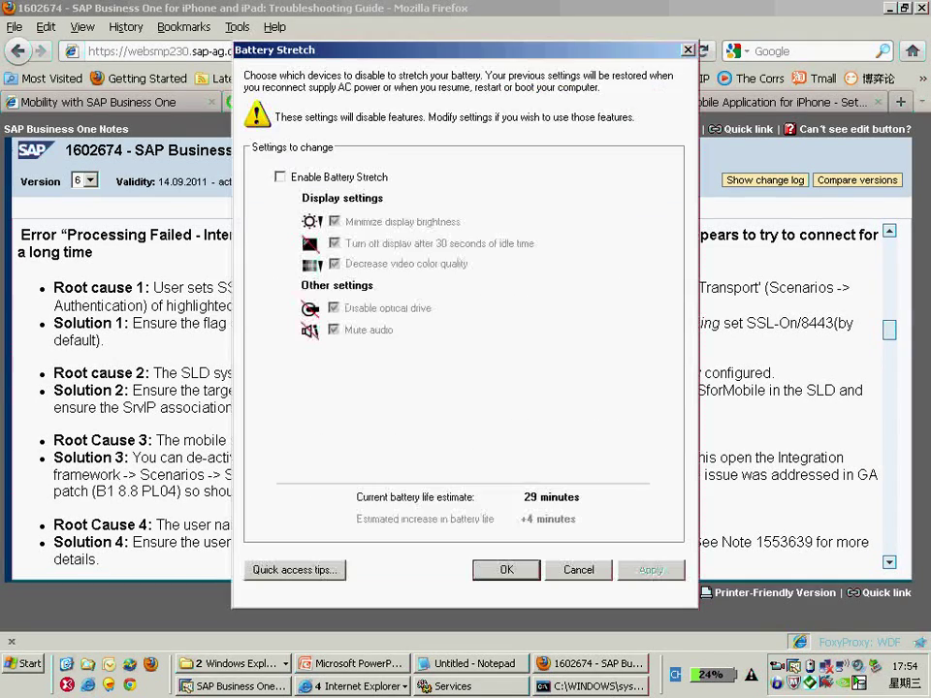
- Dismiss the battery settings dialog and highlight the key terms of Solution 2 in the note, including SrvIP and server/company
click(578, 569)
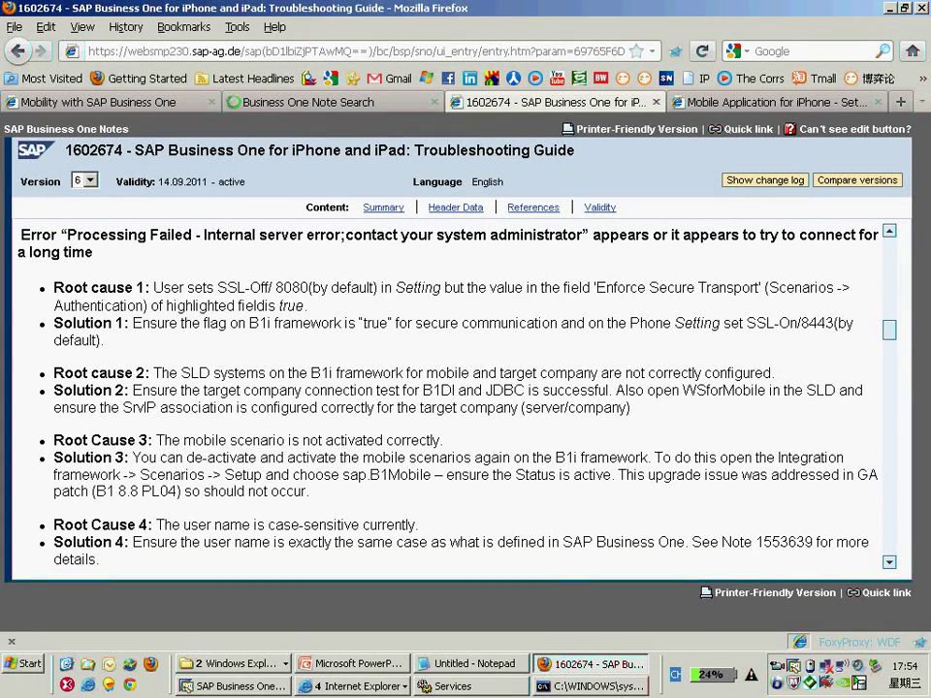
double_click(437, 390)
drag(492, 390, 516, 389)
click(516, 390)
double_click(139, 407)
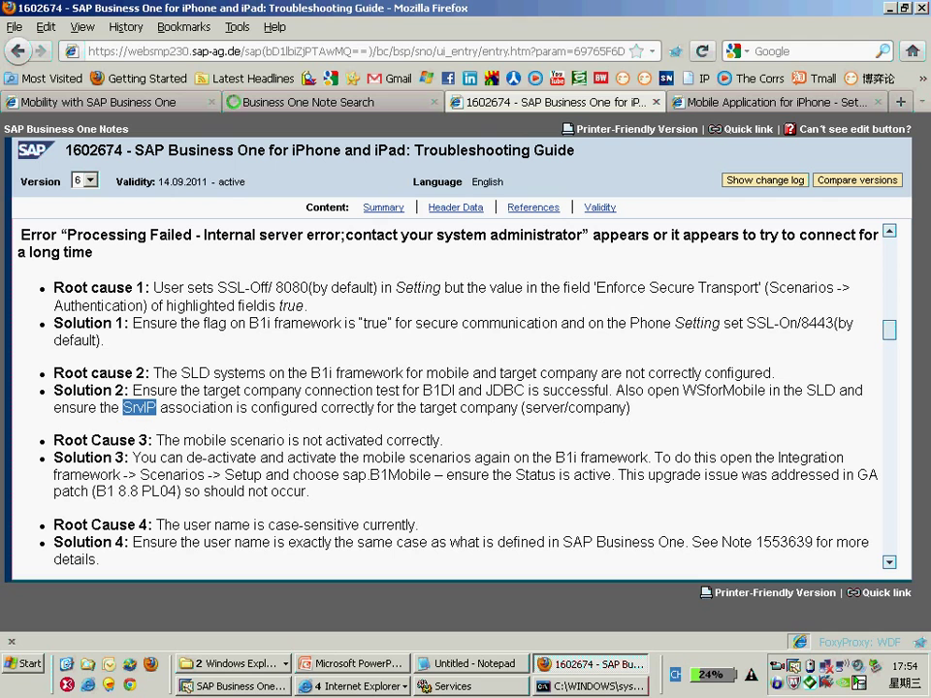
drag(525, 407, 626, 408)
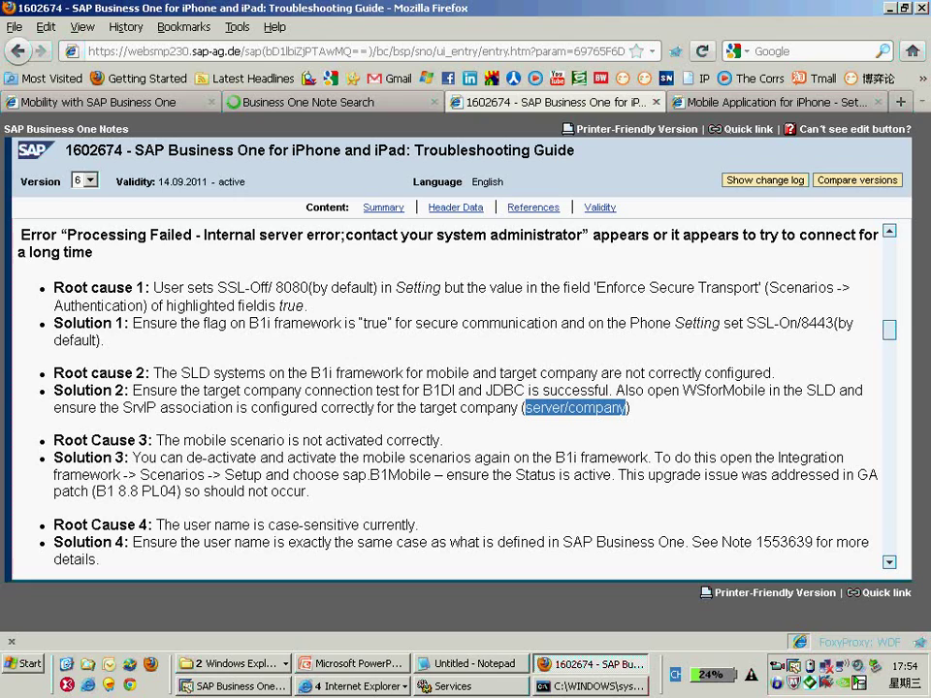
- Switch to Notepad and add the line DBserver\Instance/CompanyDB below the list of SAP notes
click(353, 685)
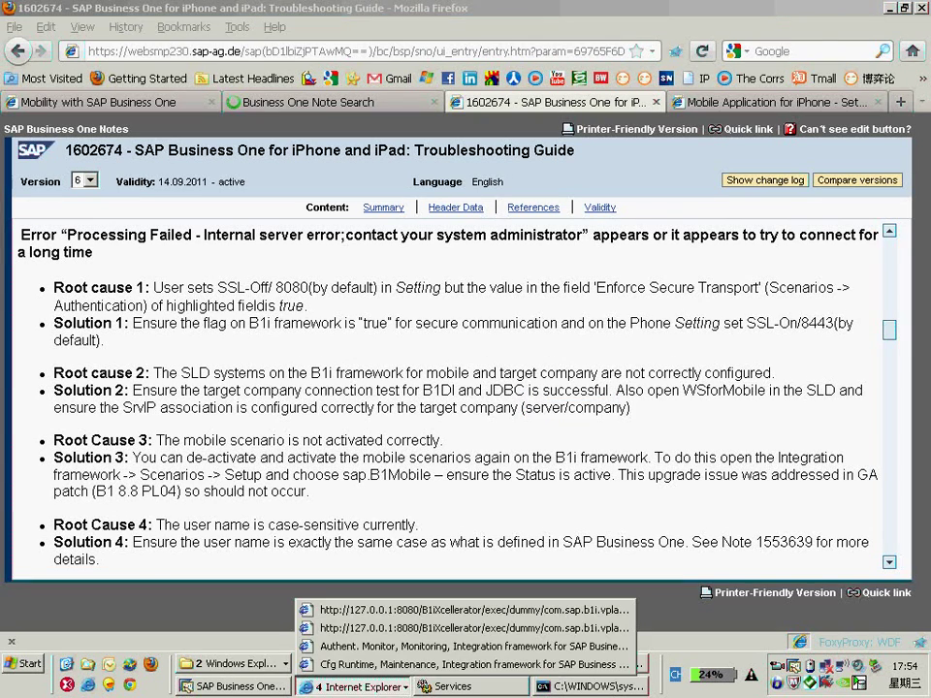
key(Escape)
key(alt+Tab)
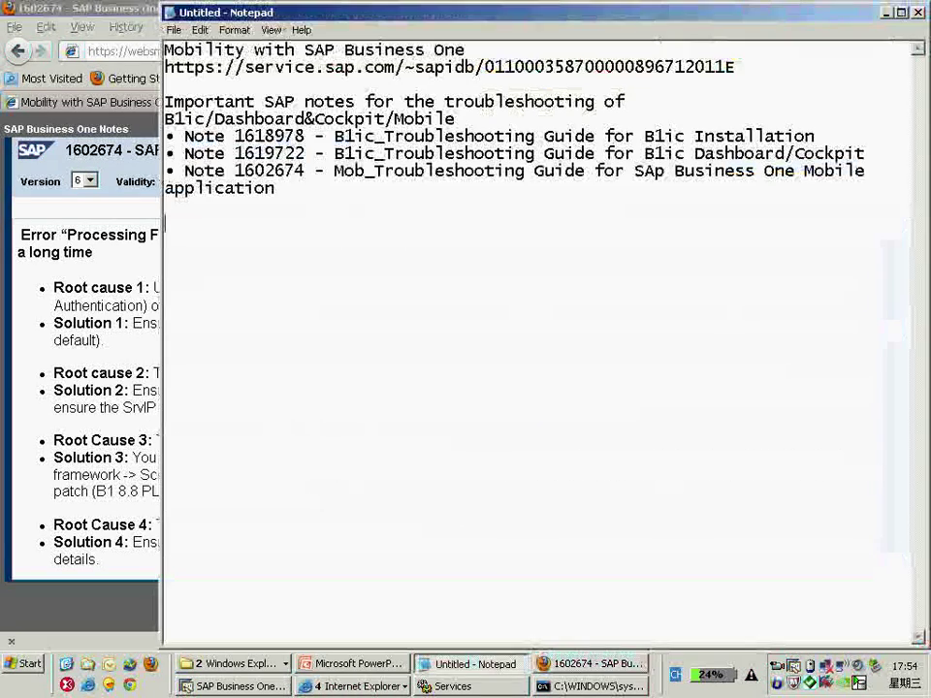
key(Return)
key(Return)
text(S)
key(BackSpace)
text(dB)
key(BackSpace)
key(BackSpace)
text(DBserver\Ince)
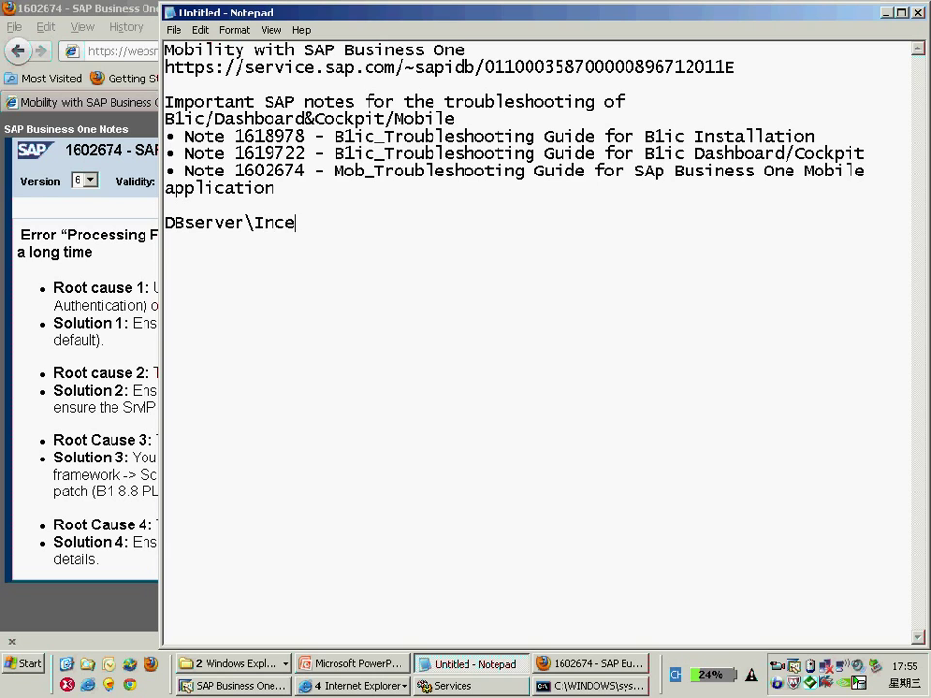
key(BackSpace)
key(BackSpace)
text(stance/C)
key(BackSpace)
text(My)
key(BackSpace)
key(BackSpace)
text(C)
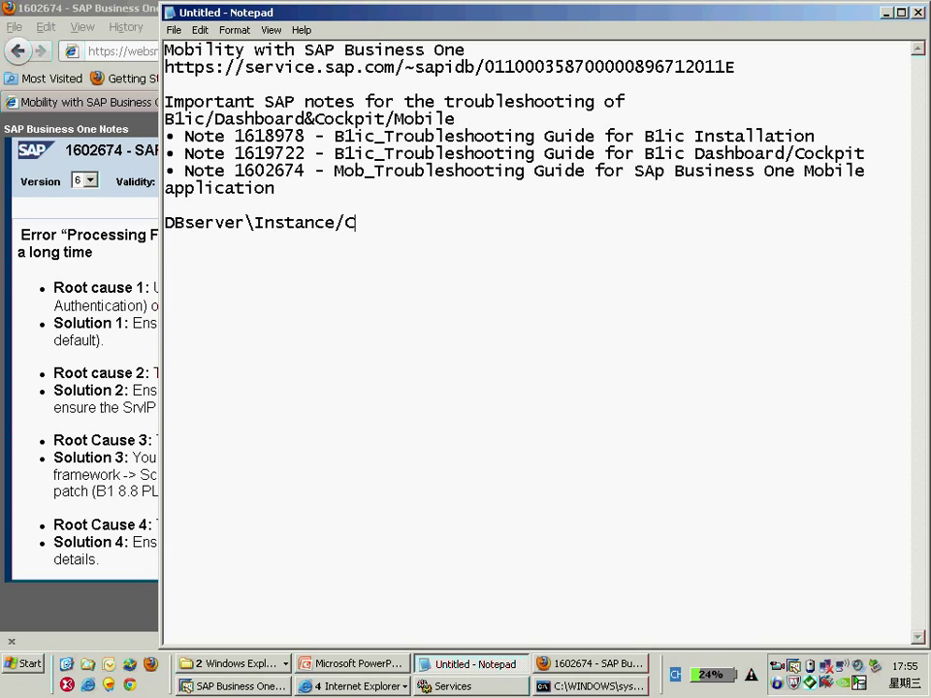
text(ompanyDB)
- Highlight the whole DBserver\Instance/CompanyDB line, its \Instance part and its DBserver\Instance part to examine the format
key(shift+Home)
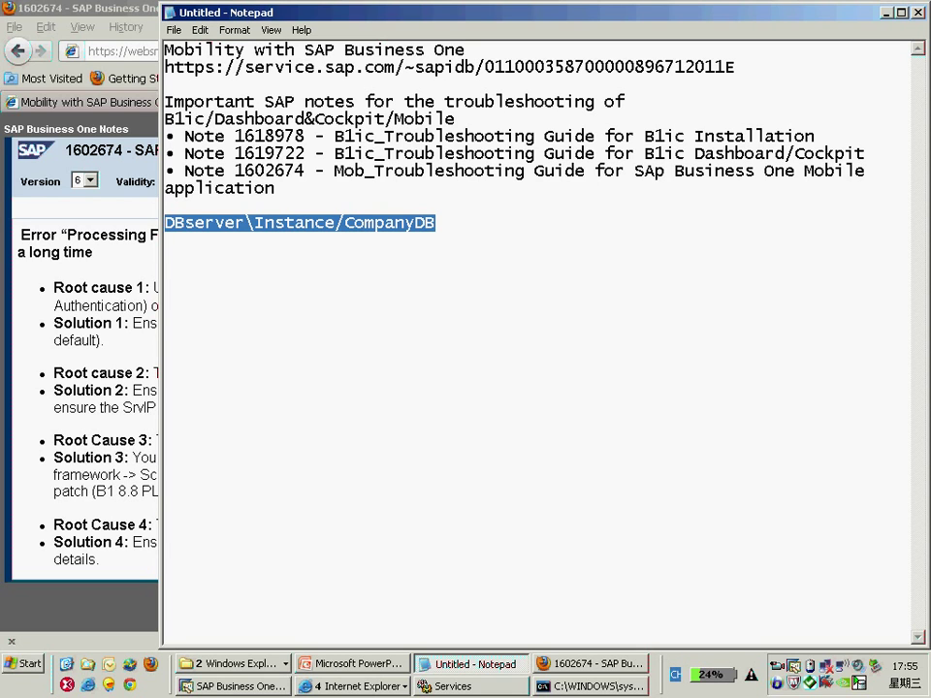
click(254, 222)
drag(335, 222, 245, 222)
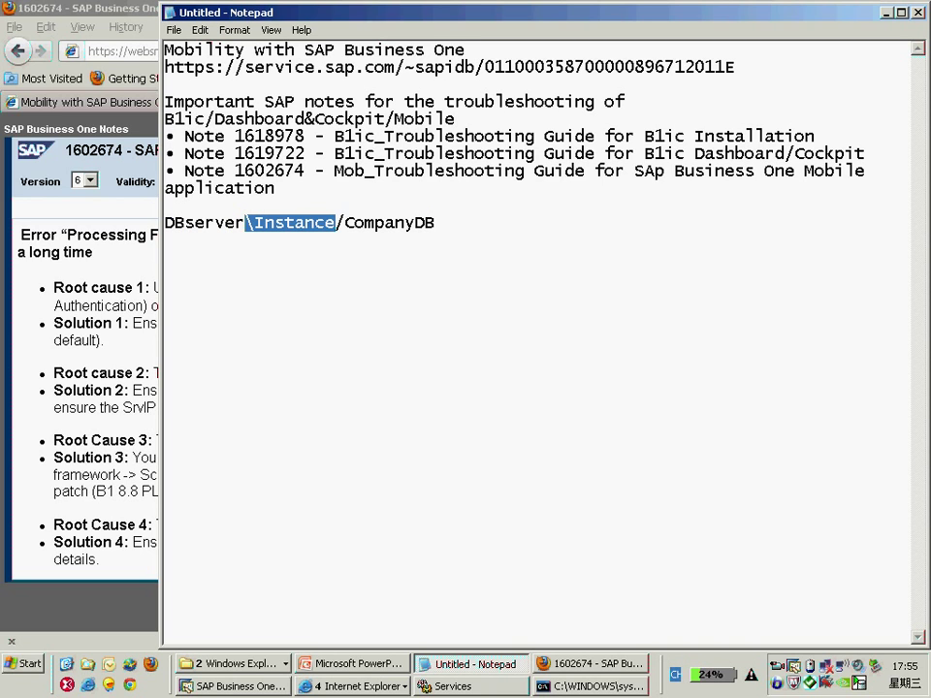
key(End)
key(shift+Home)
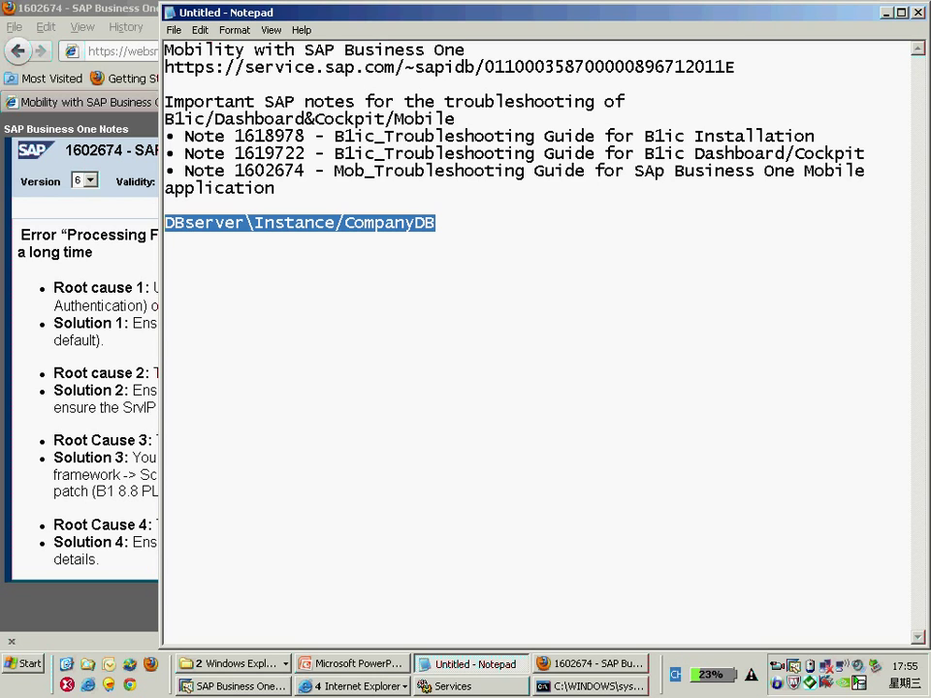
drag(335, 222, 165, 222)
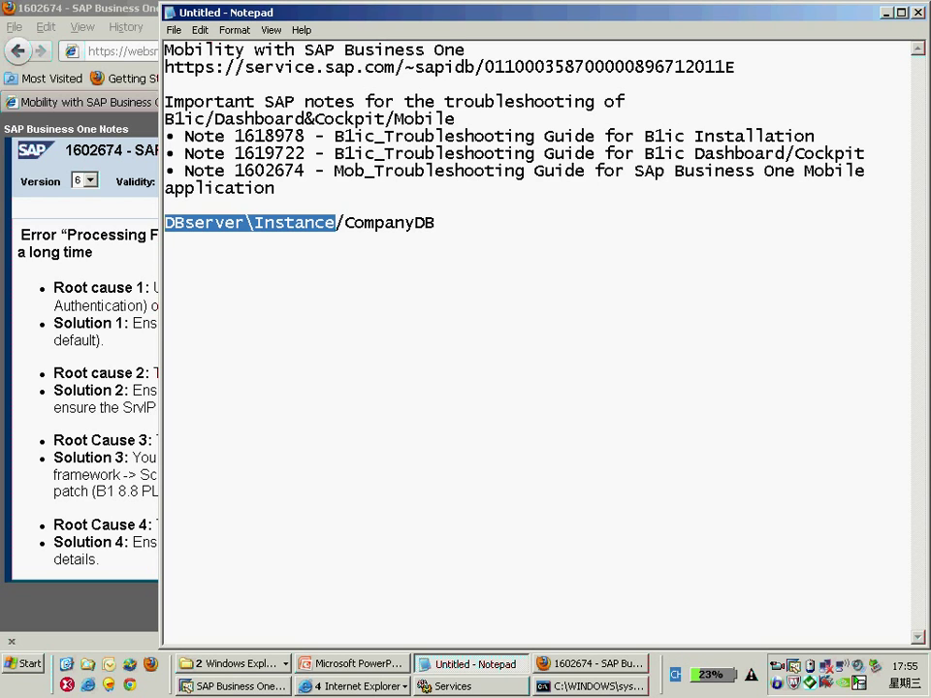
click(374, 222)
- Switch to SAP Business One, open Licence Administration and review the user type licences allocated to manager
key(alt+Tab)
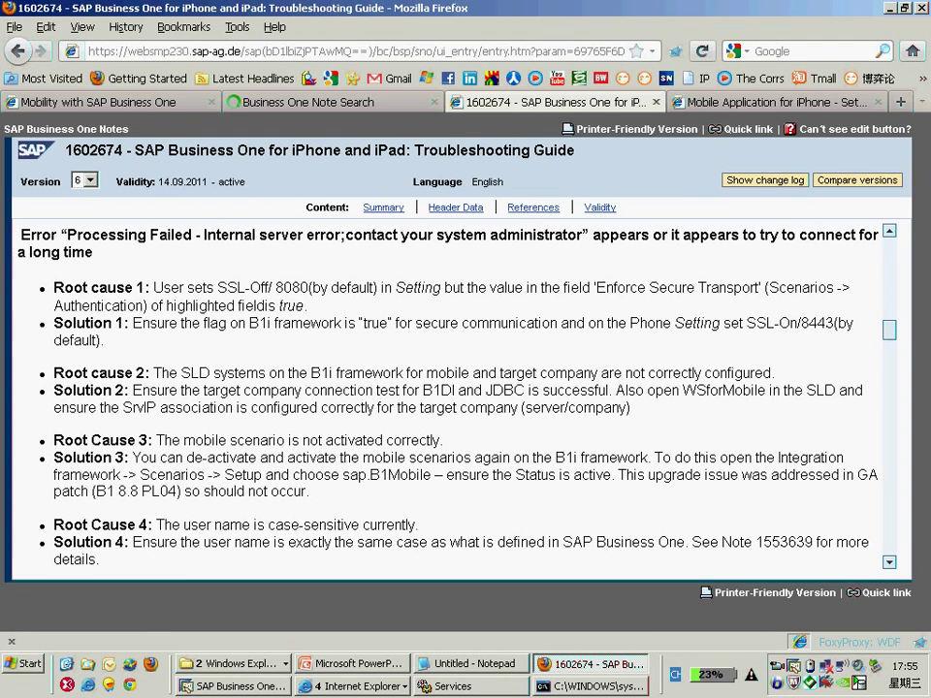
key(alt+Tab)
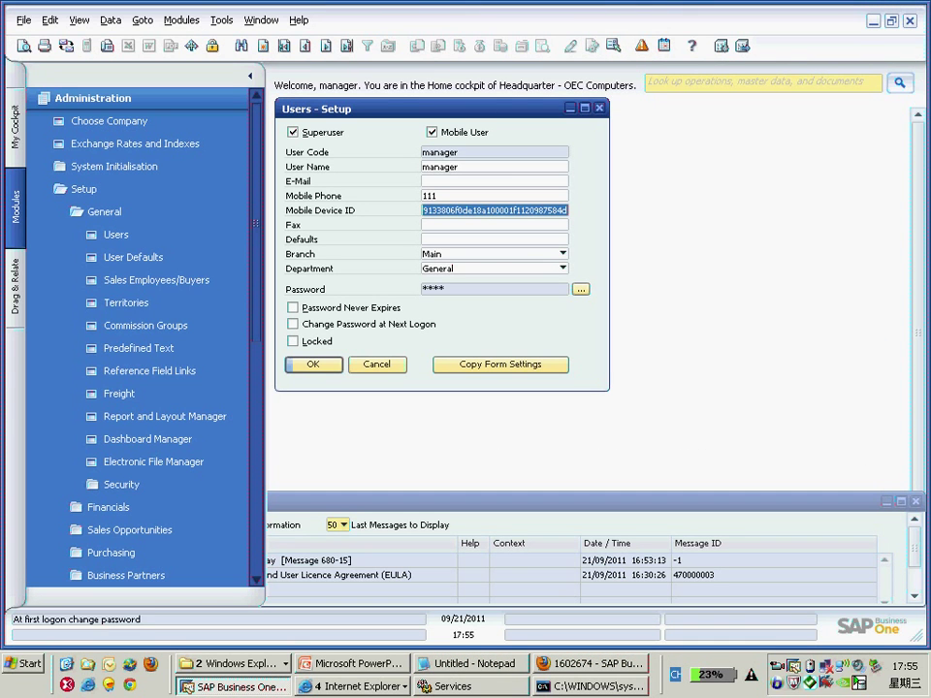
click(762, 83)
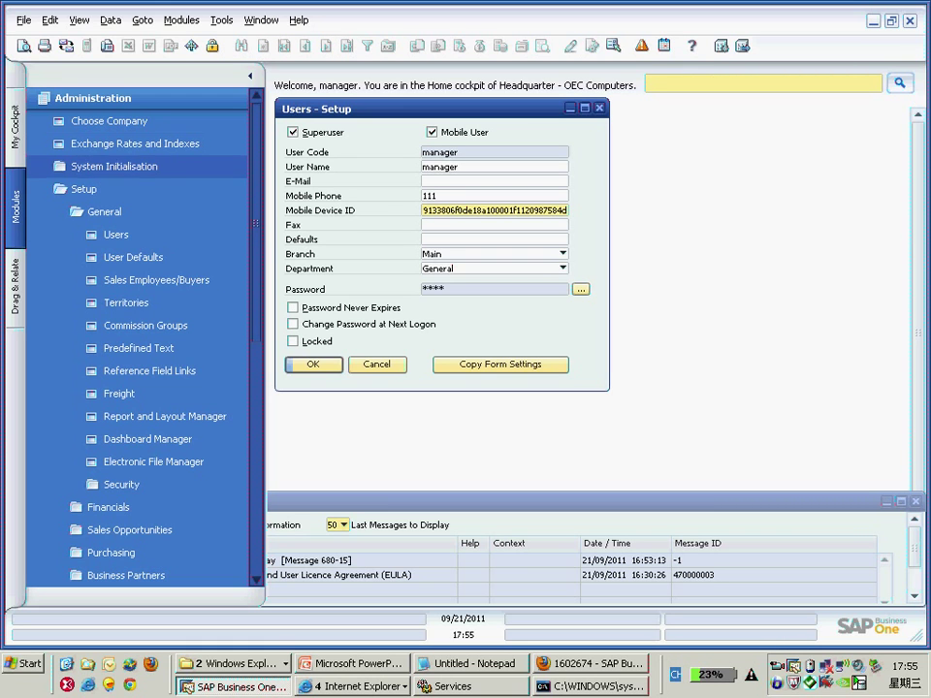
click(84, 189)
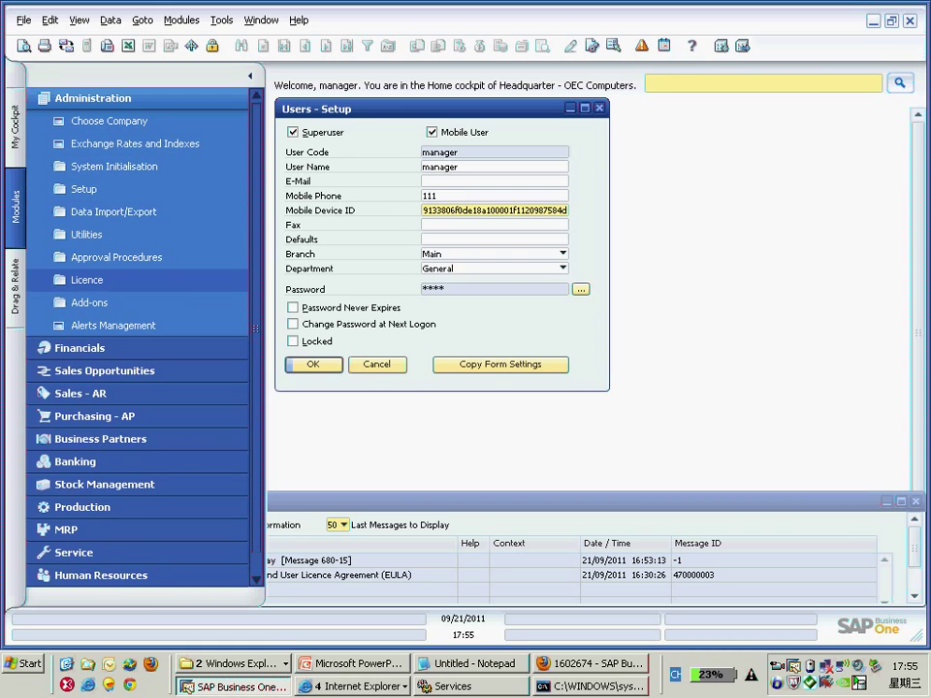
click(86, 279)
click(134, 303)
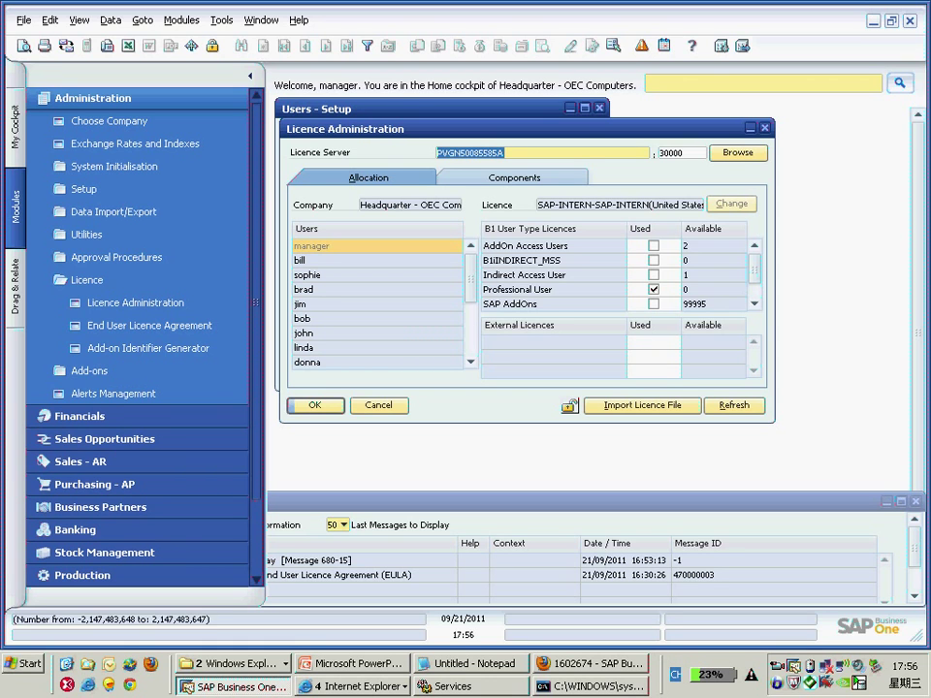
scroll(616, 274, down, 1)
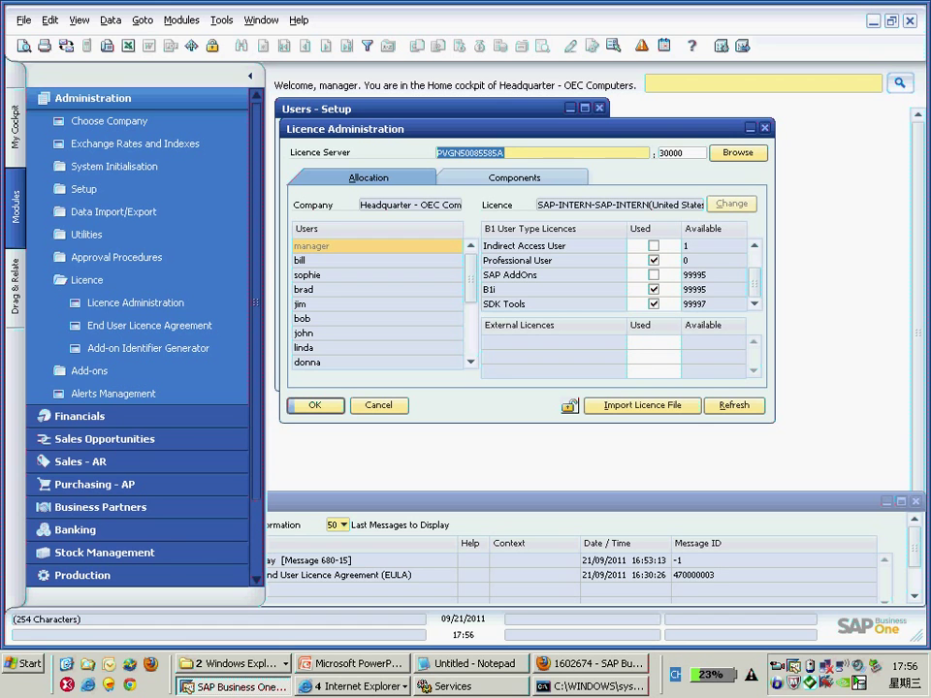
- Return to SAP note 1602674 in Firefox and highlight Root Cause 3 about the mobile scenario's activation
key(alt+Tab)
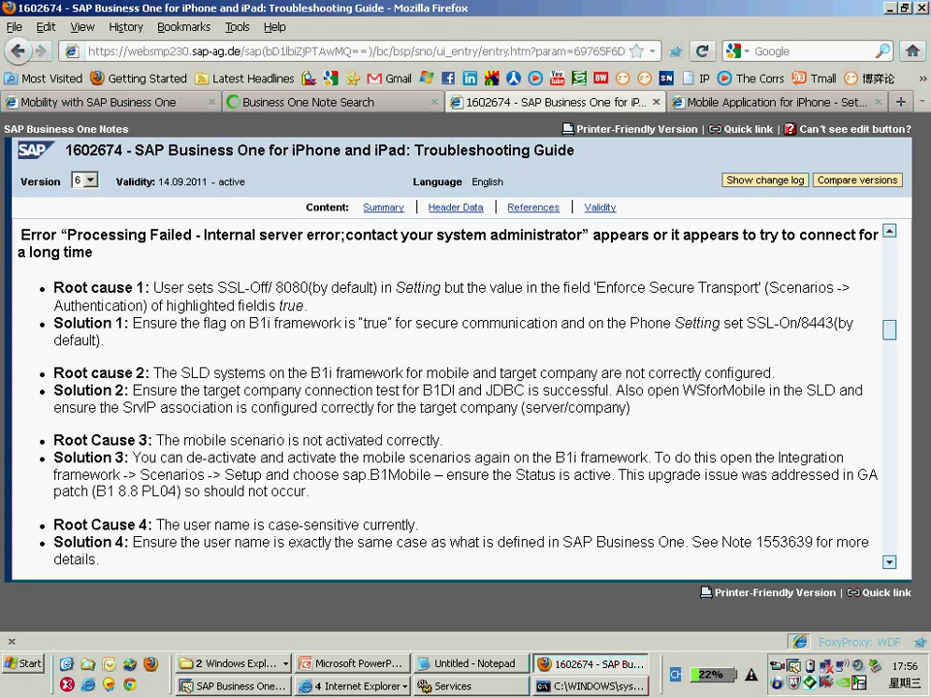
drag(315, 492, 53, 440)
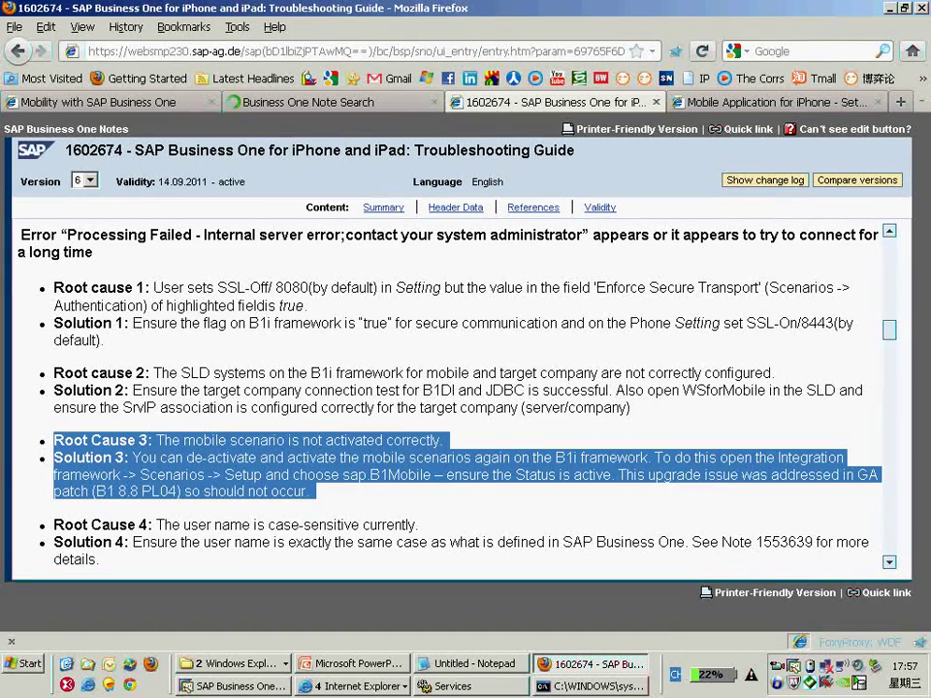
click(126, 472)
drag(184, 440, 444, 441)
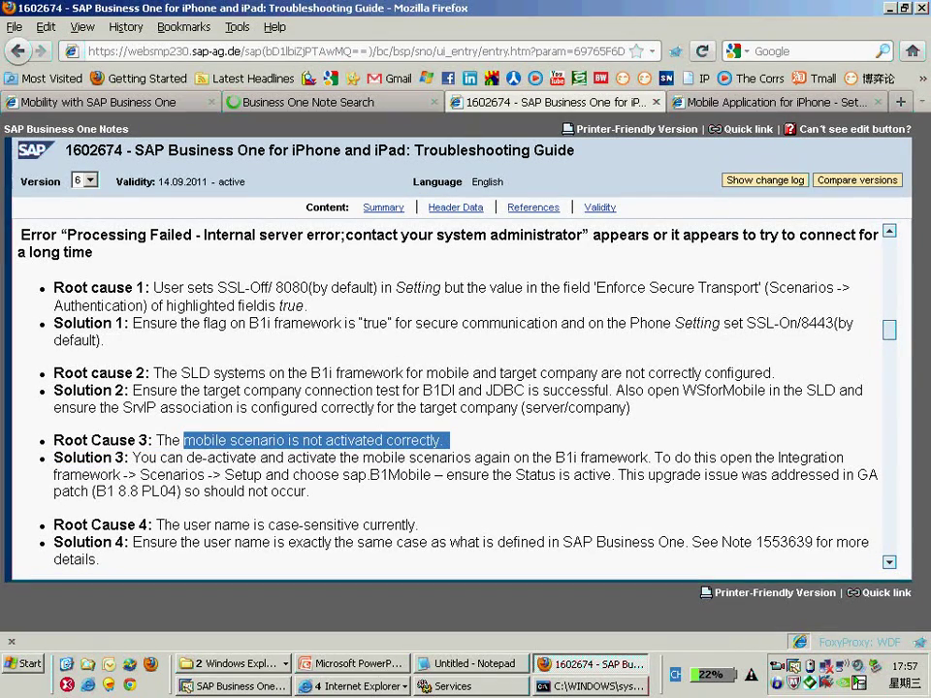
- Switch to the integration framework in Internet Explorer and open the scenario control list
click(354, 685)
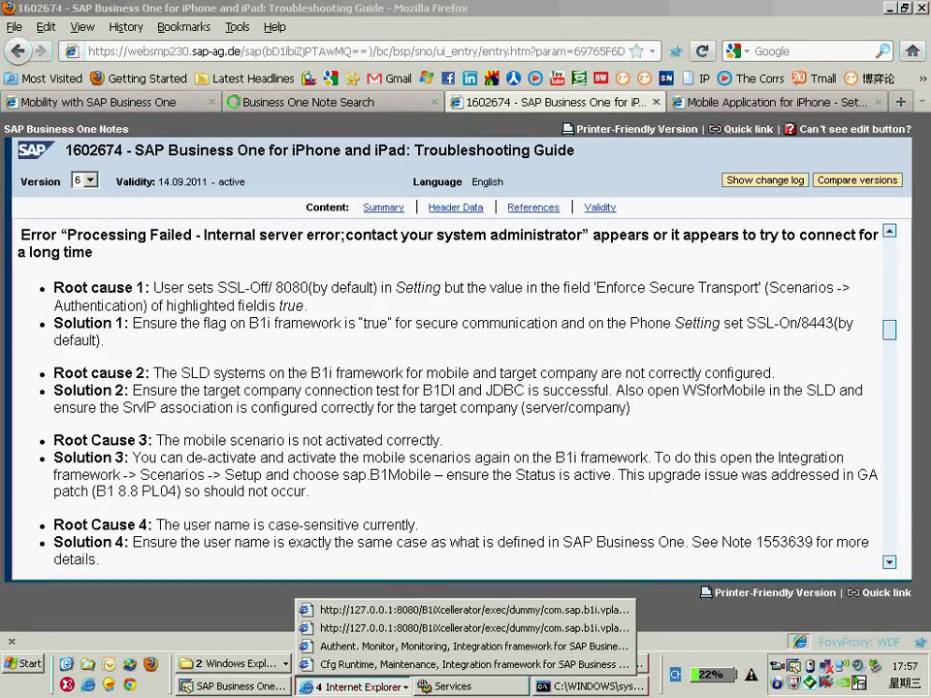
click(475, 646)
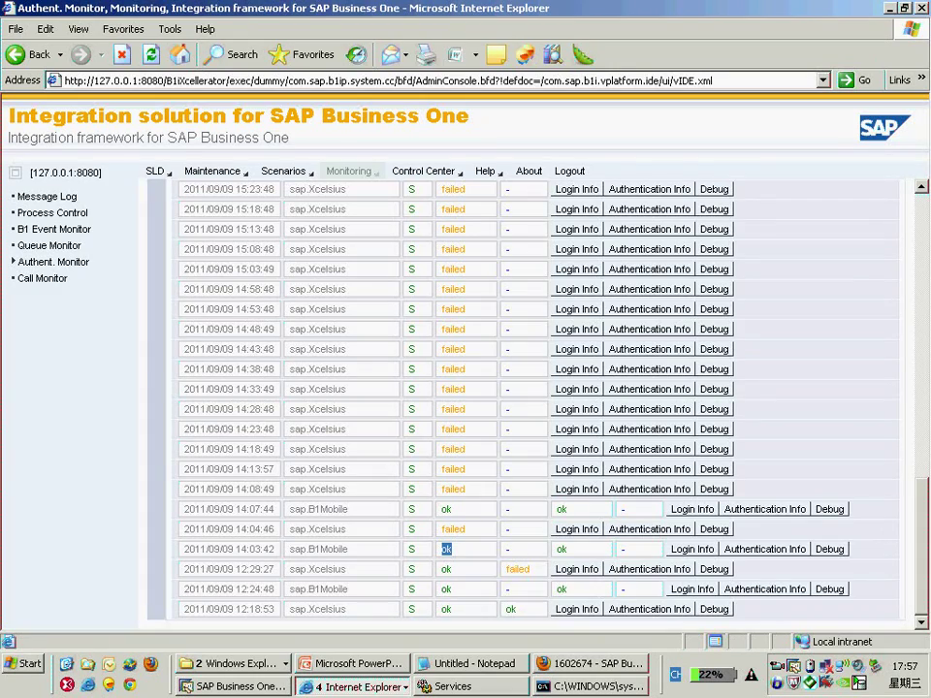
scroll(524, 407, up, 10)
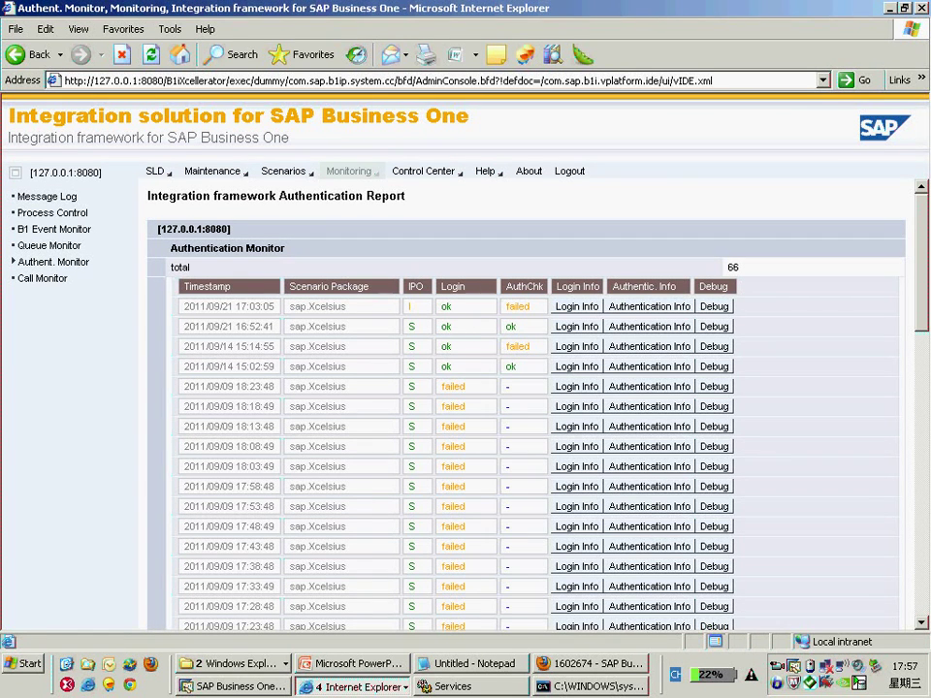
click(283, 172)
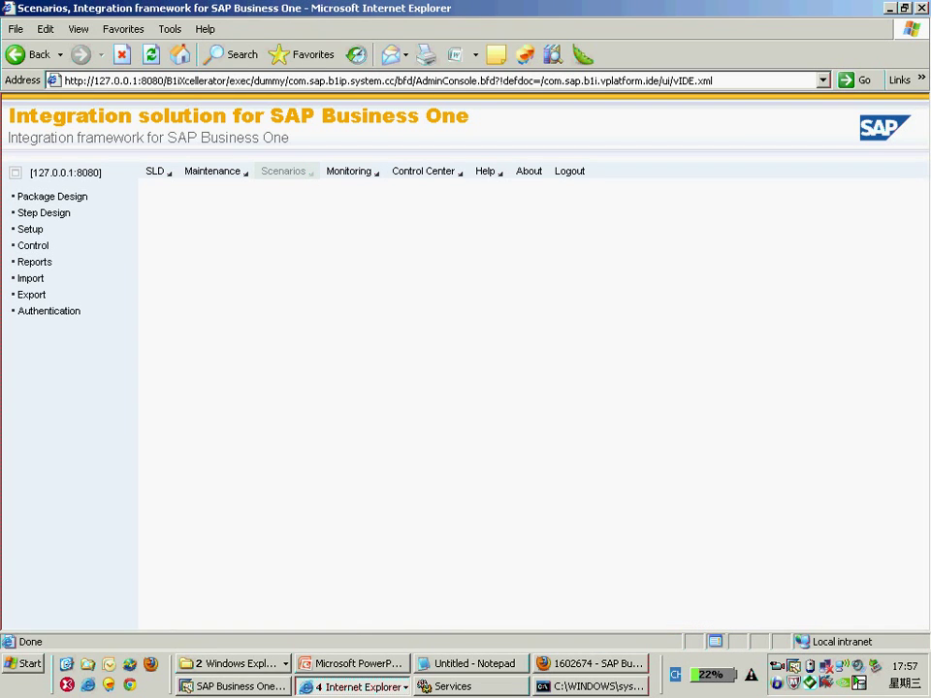
click(32, 245)
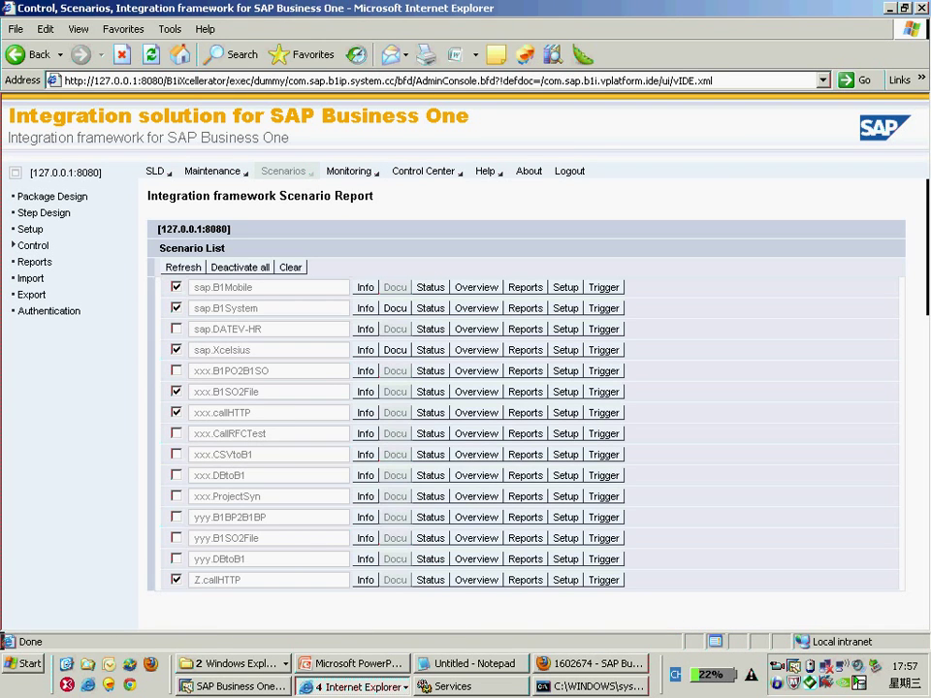
- Deactivate the sap.B1Mobile scenario in the scenario list and activate it again
click(177, 287)
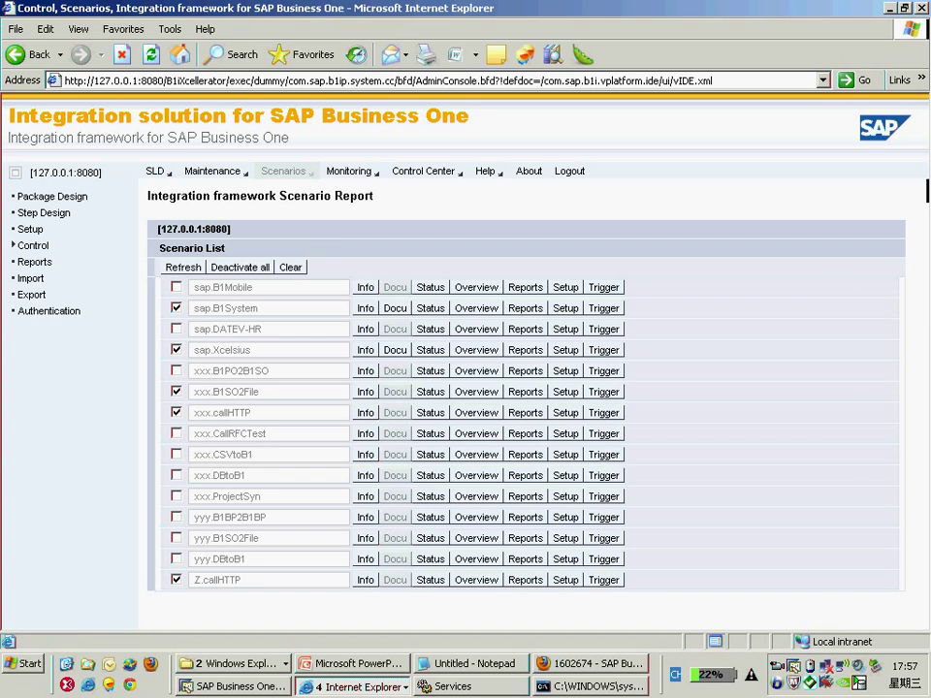
click(184, 267)
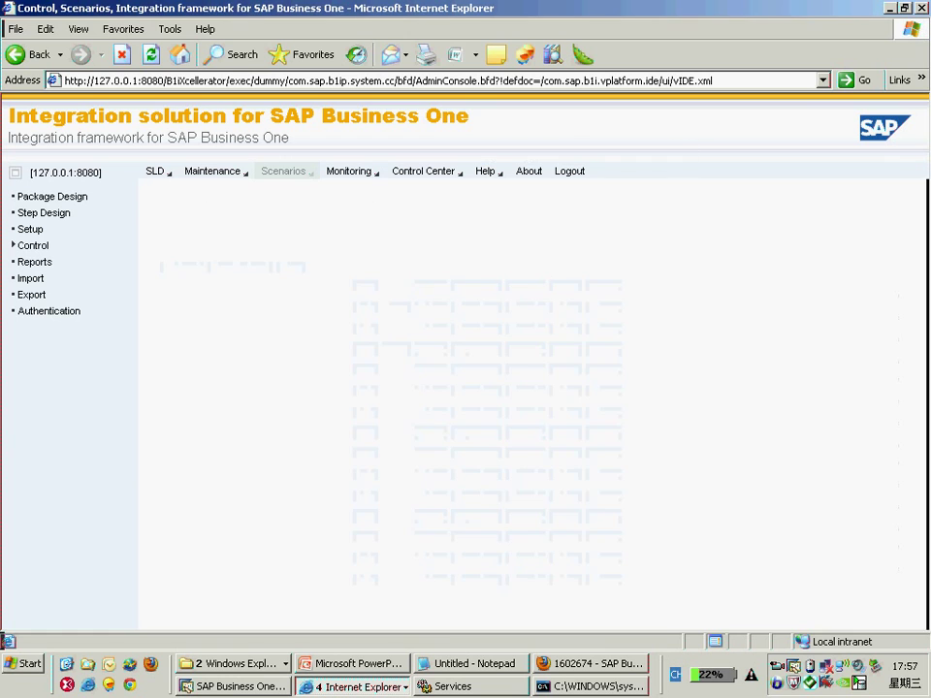
click(177, 287)
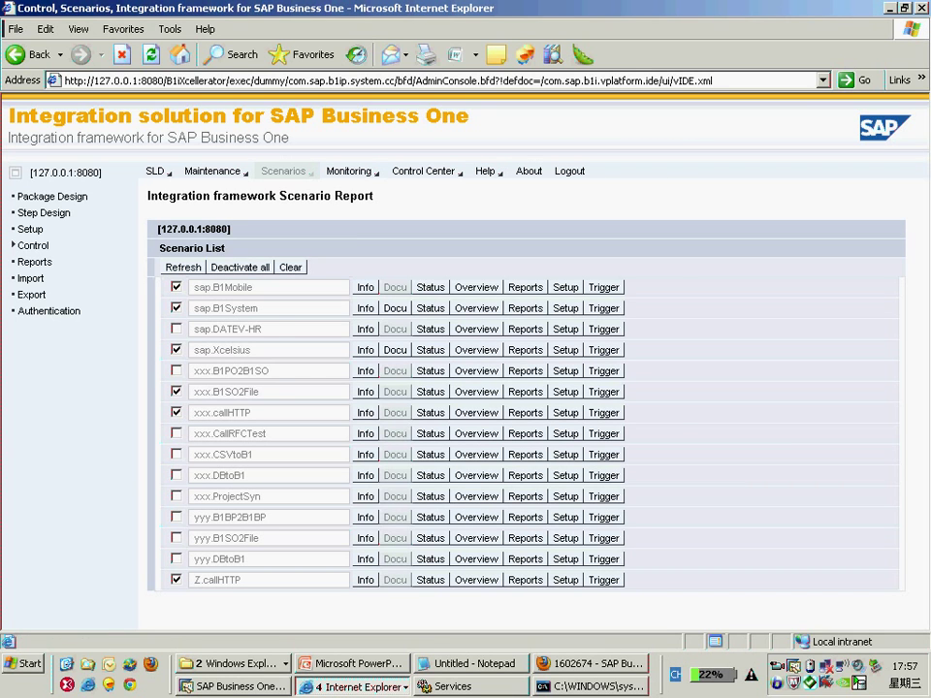
click(614, 376)
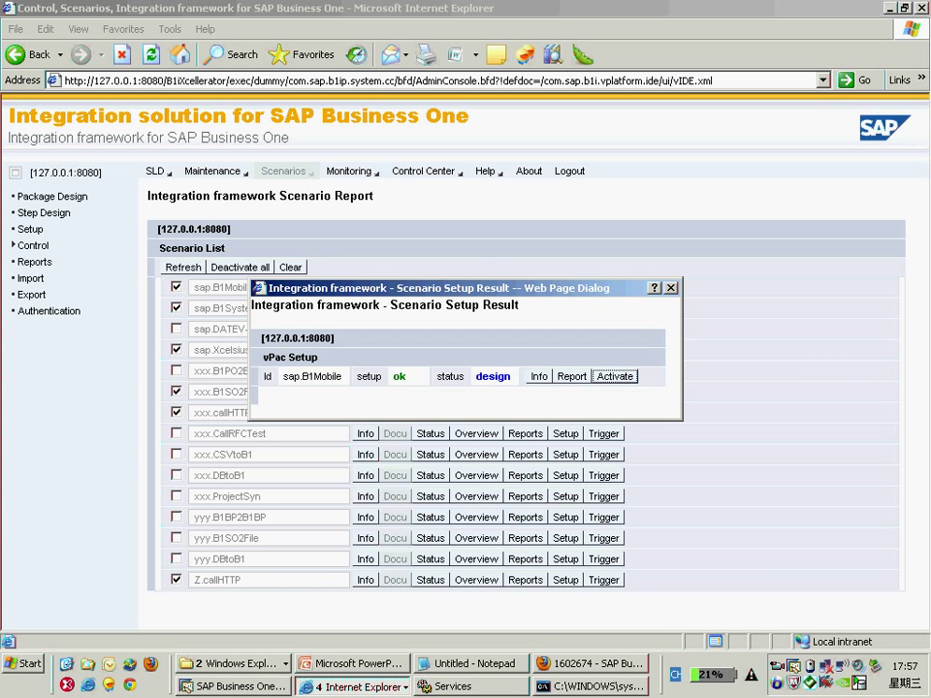
- Switch to the Windows Services console and locate the Restart command for the SAP Business One Integration Service
key(alt+Tab)
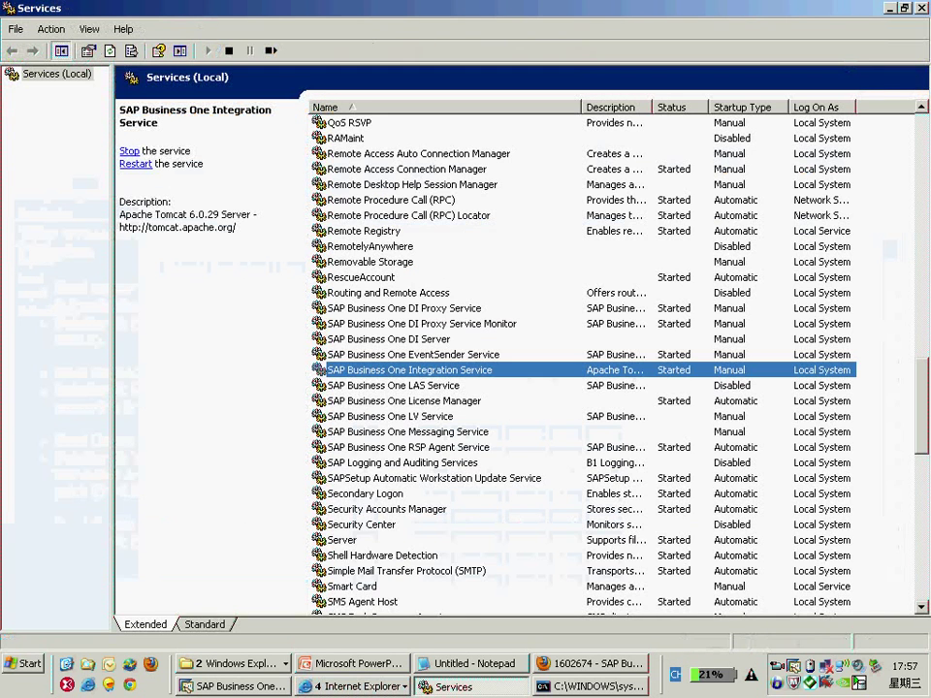
right_click(427, 367)
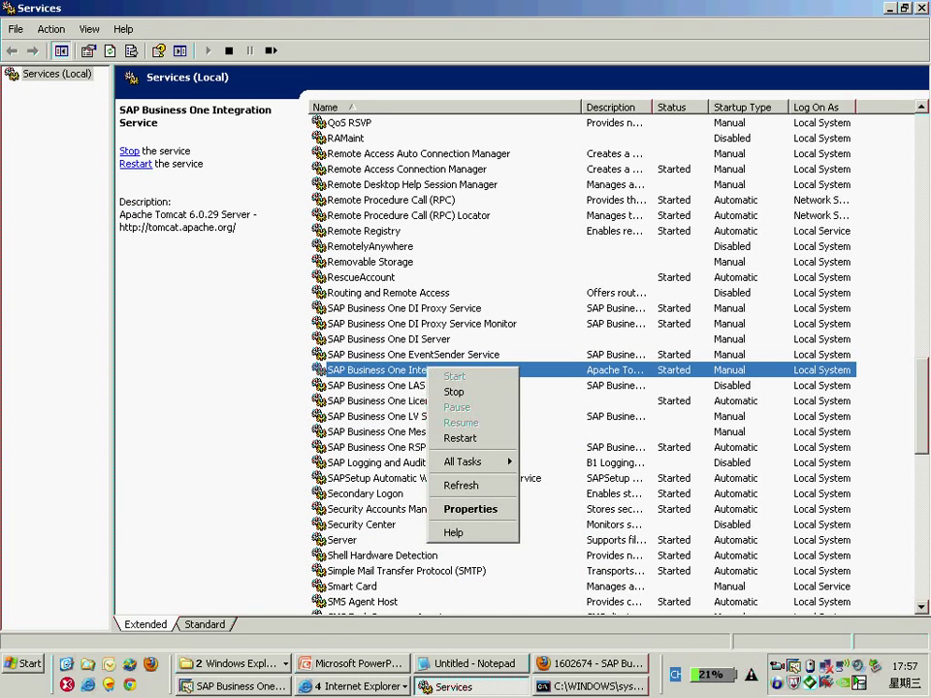
key(Down)
key(Down)
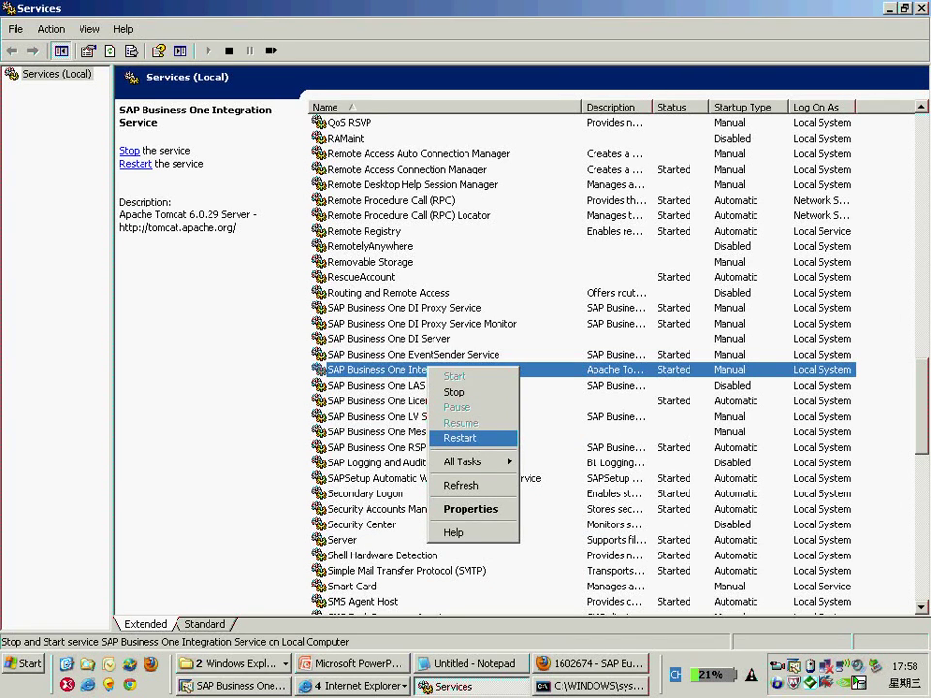
- Return to the integration framework in Internet Explorer and check the activation status of sap.B1Mobile in the setup result
click(347, 686)
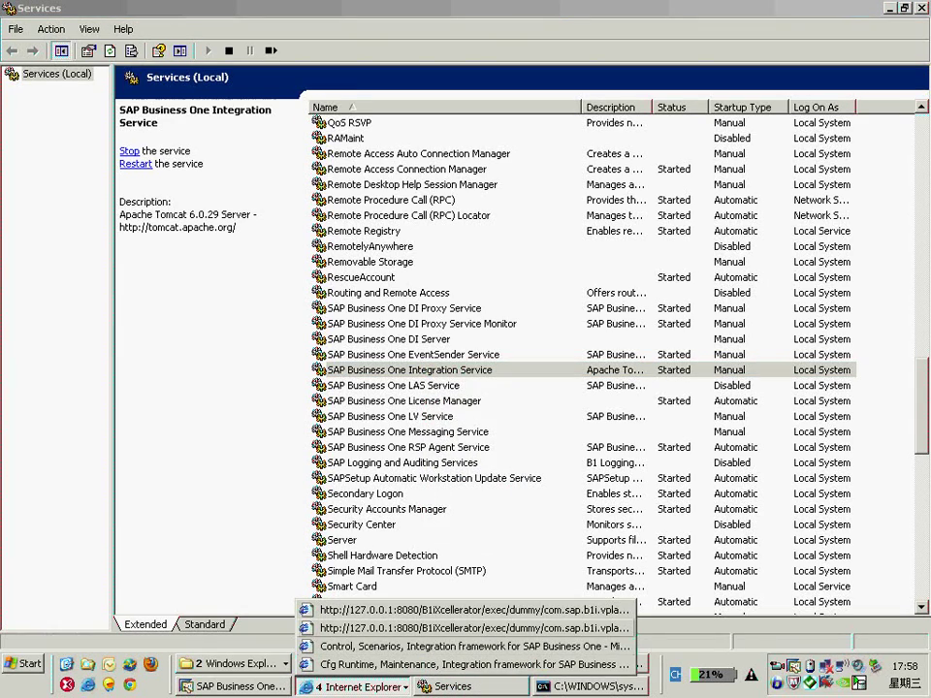
click(474, 646)
click(429, 374)
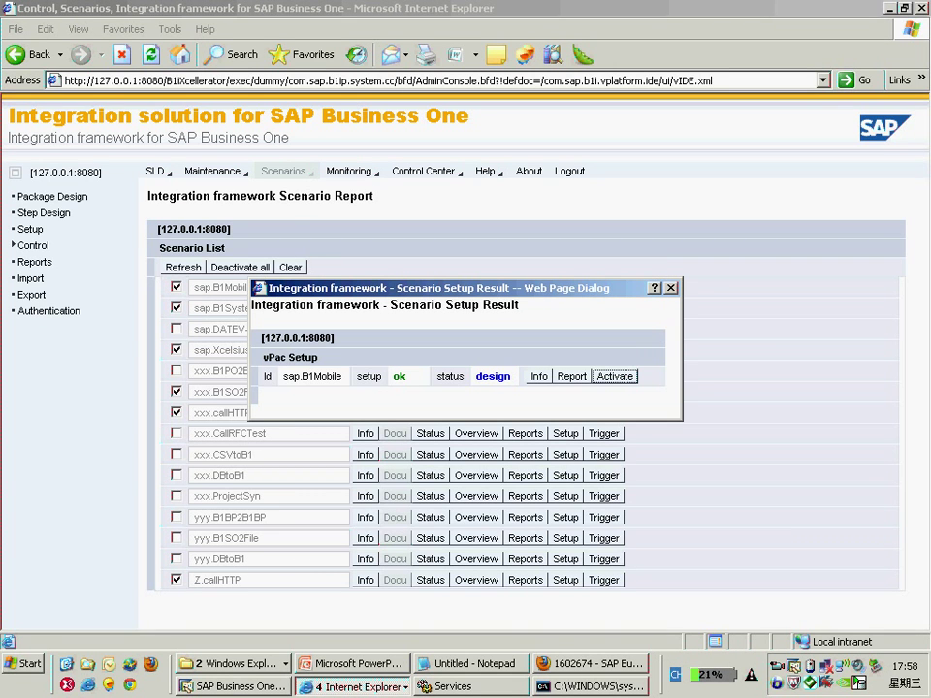
click(466, 375)
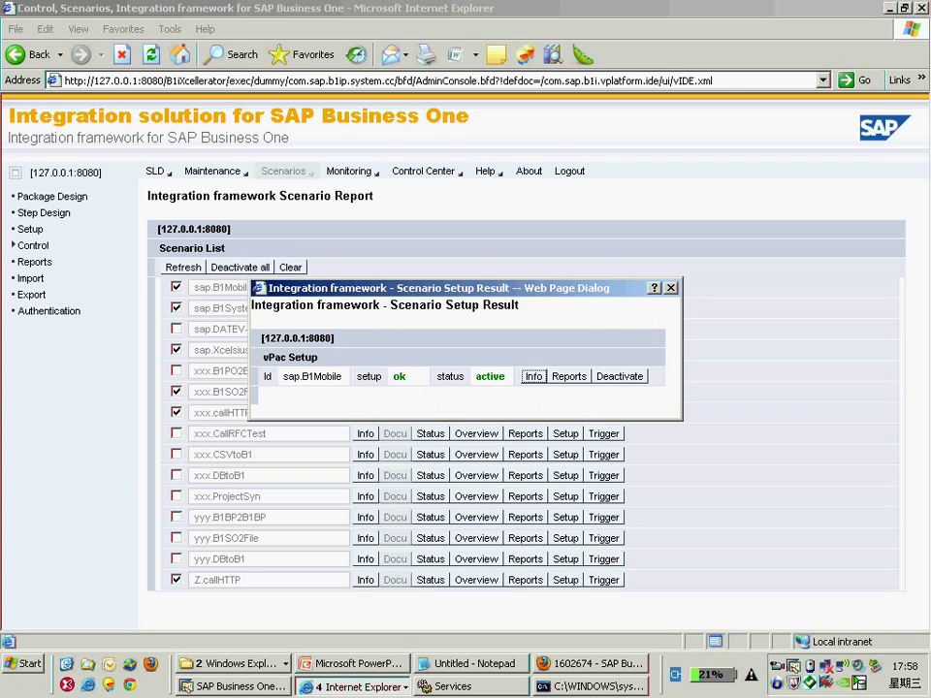
- Close the scenario setup result, switch to the Windows Services console and restart the SAP Business One Integration Service
key(alt+F4)
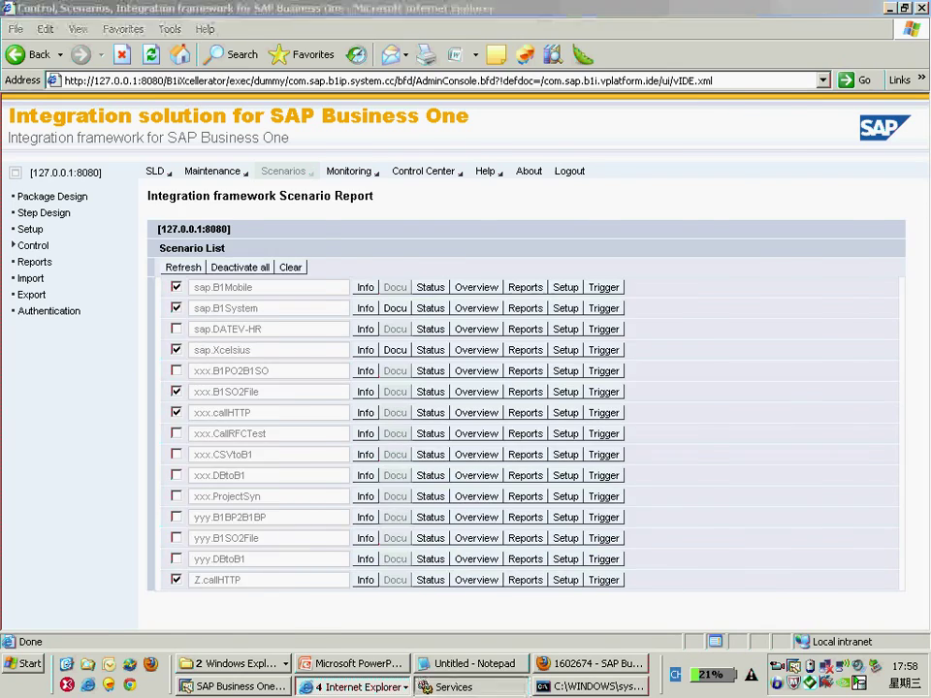
key(alt+Tab)
right_click(424, 372)
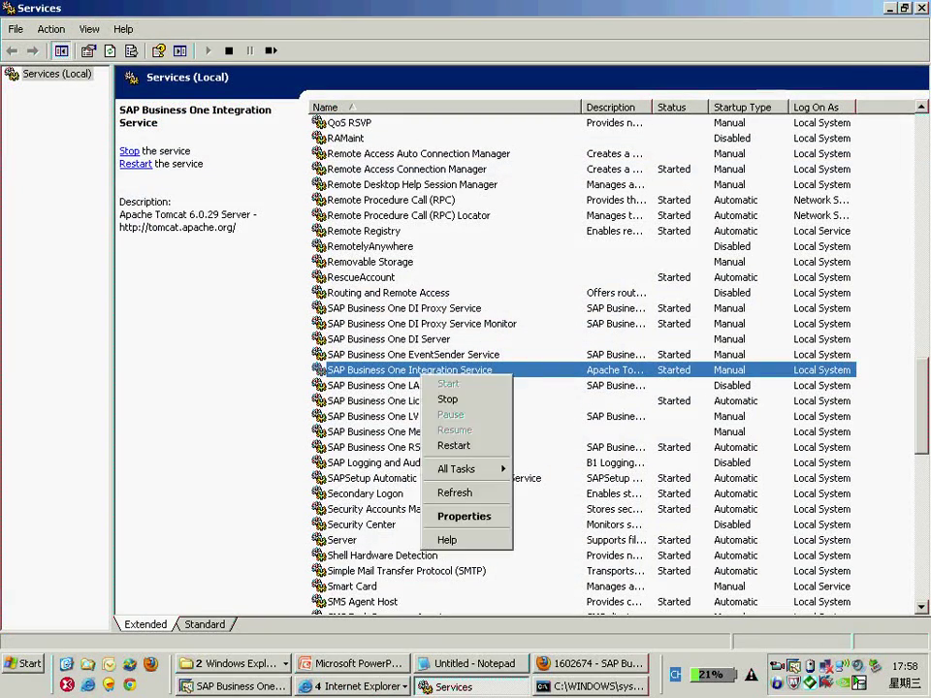
click(452, 442)
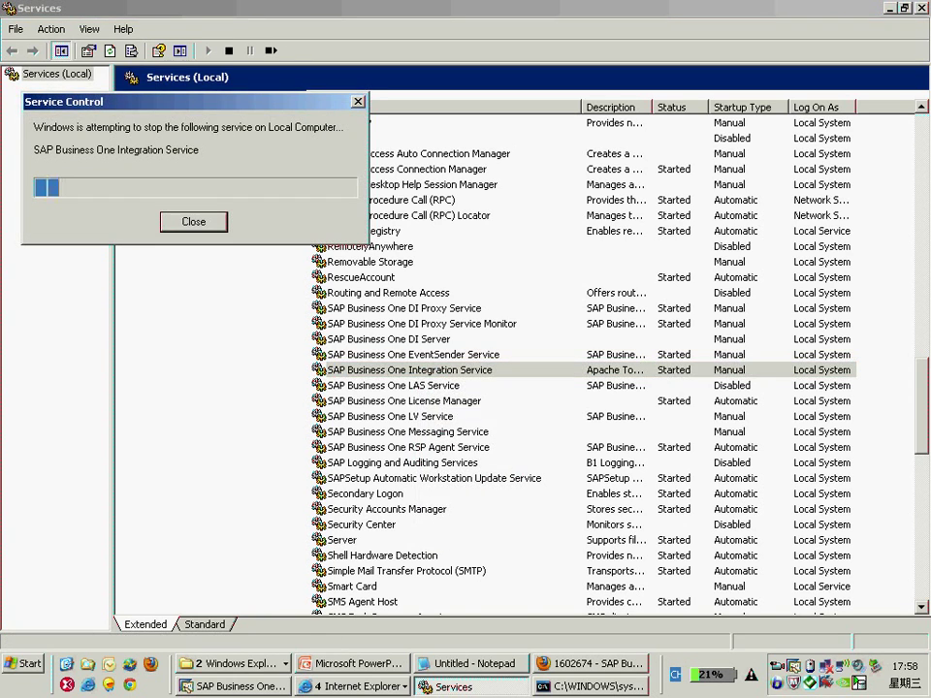
- Switch to note 1602674 in Firefox and highlight "Processing Failed" in the internal server error heading
key(alt+Tab)
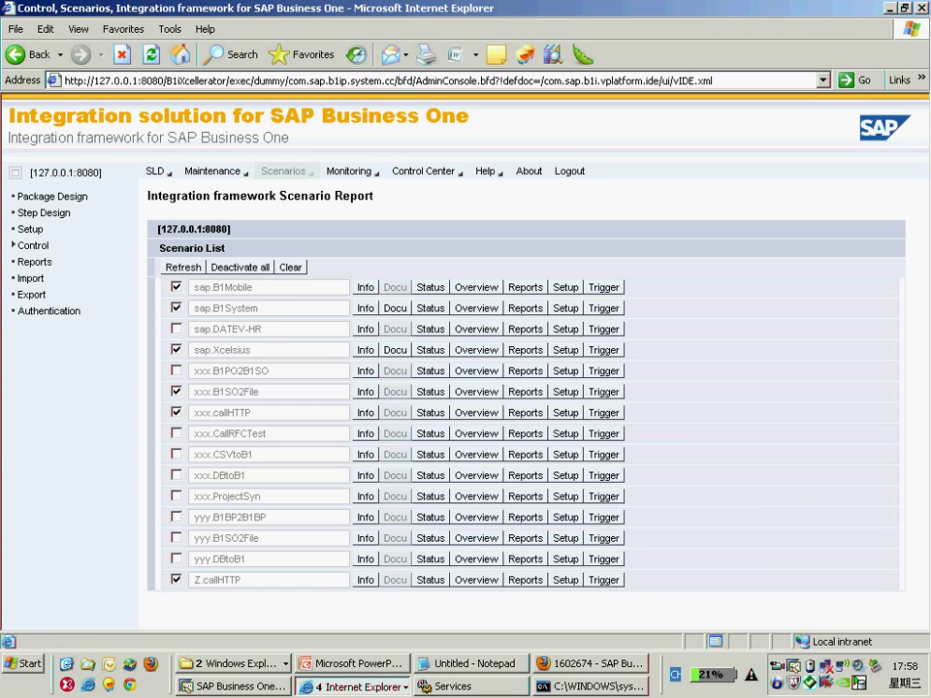
key(alt+Tab)
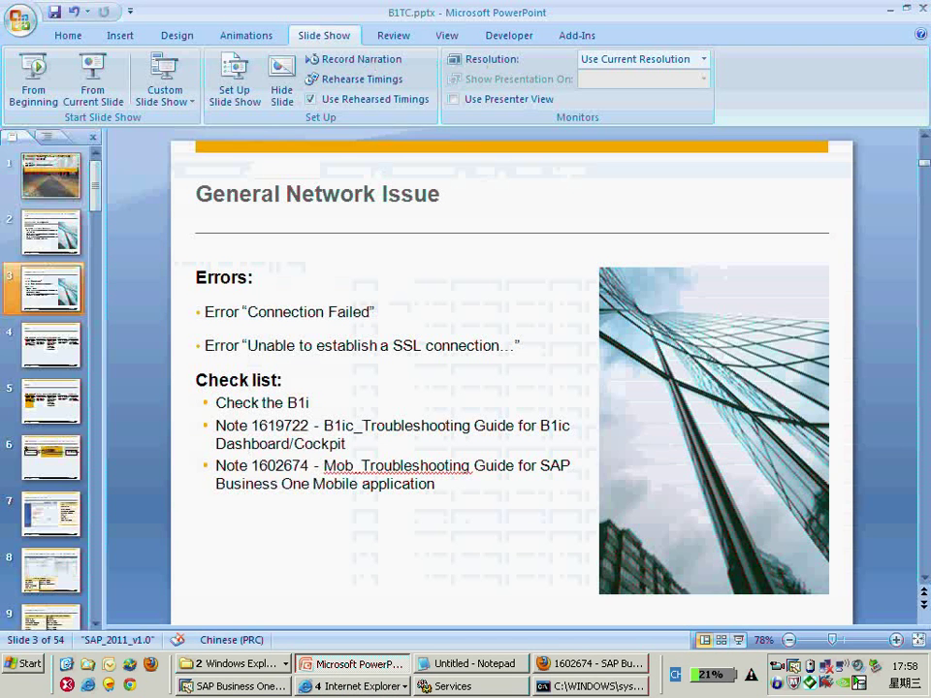
key(alt+Tab)
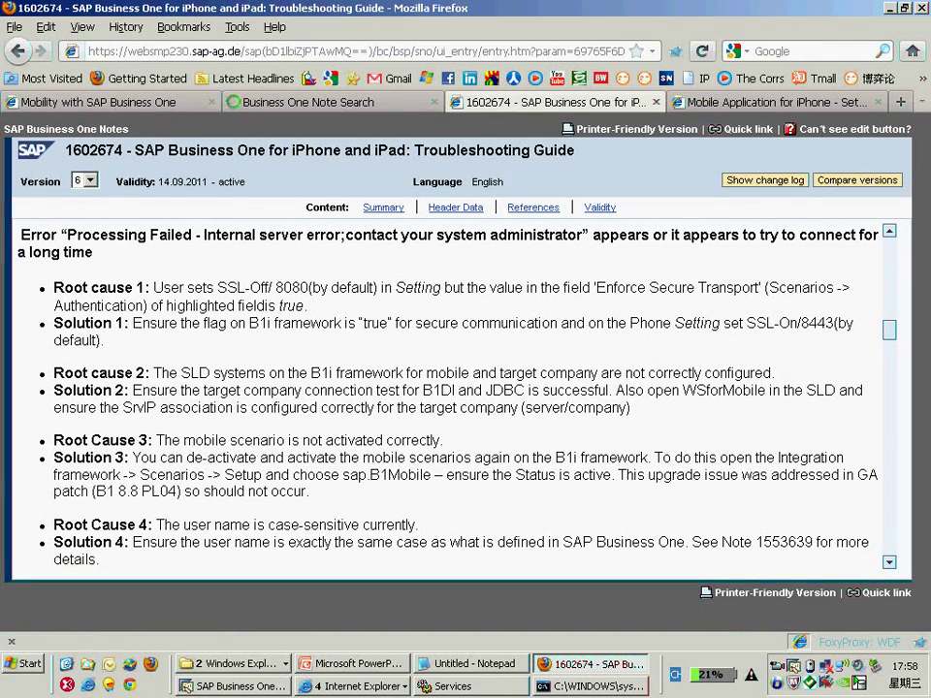
drag(67, 235, 195, 235)
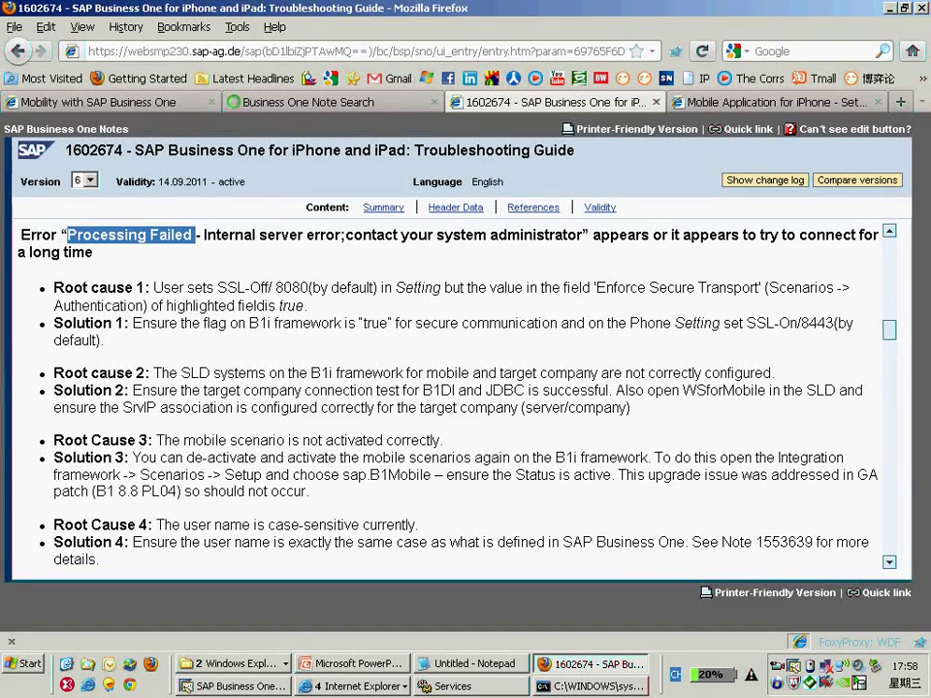